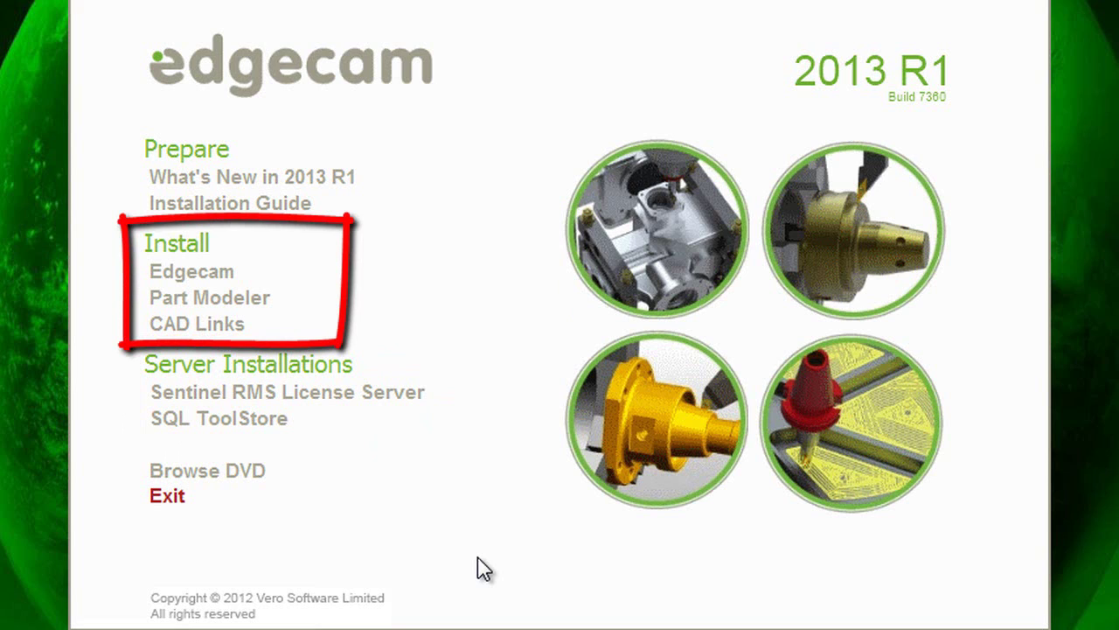
Install Edgecam with the Typical setup, accepting the licence agreement and the default destination and program folders
{"action": "left_click", "coordinate": [202, 274]}
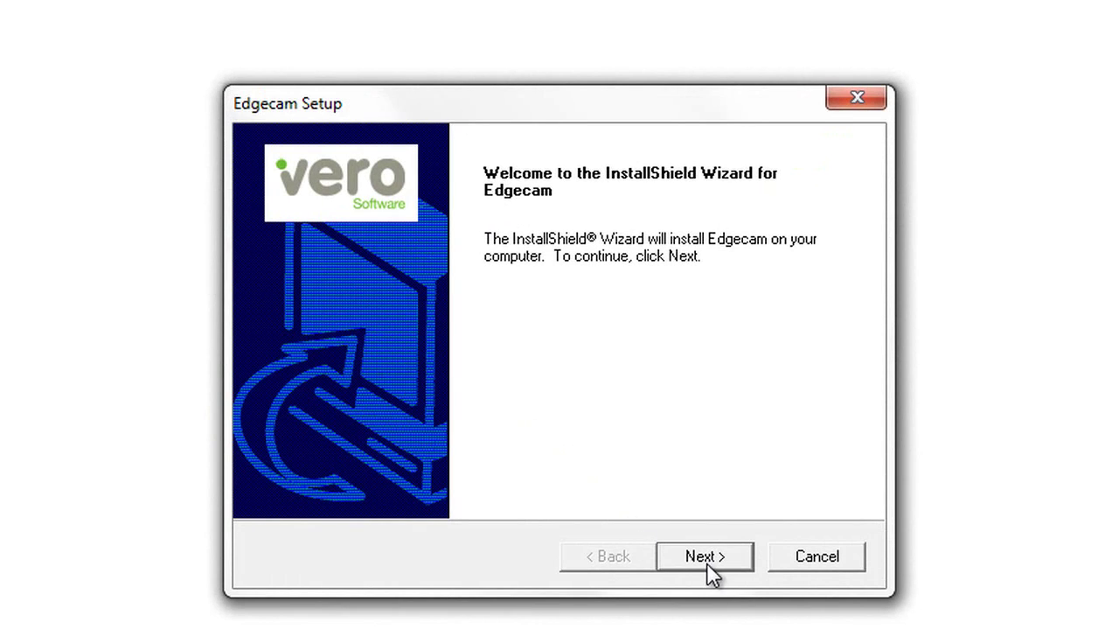
{"action": "left_click", "coordinate": [706, 560]}
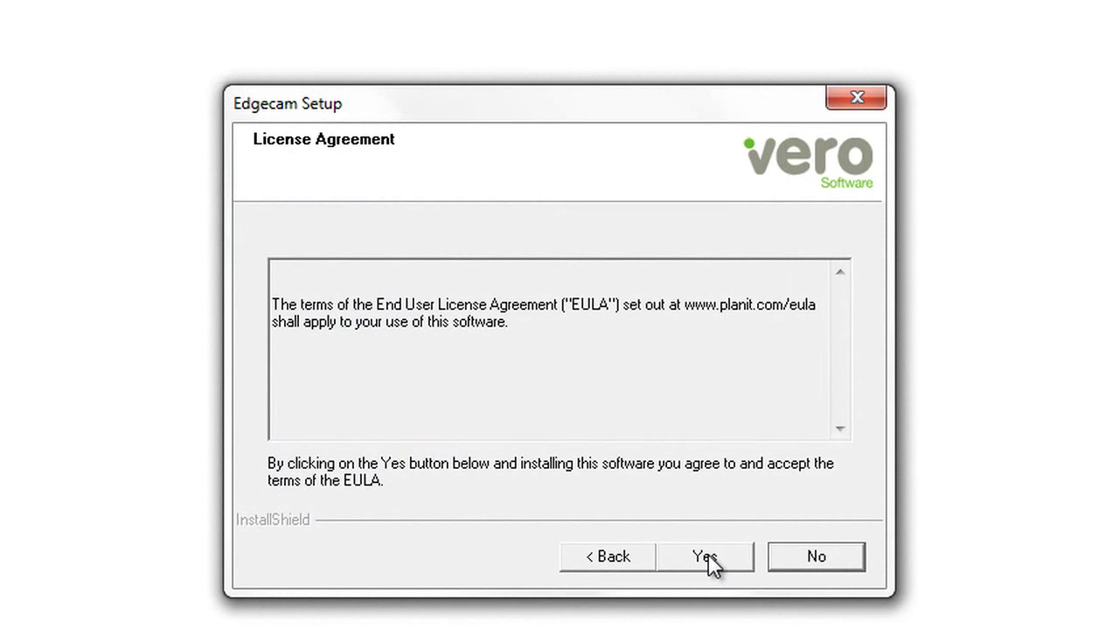
{"action": "left_click", "coordinate": [707, 558]}
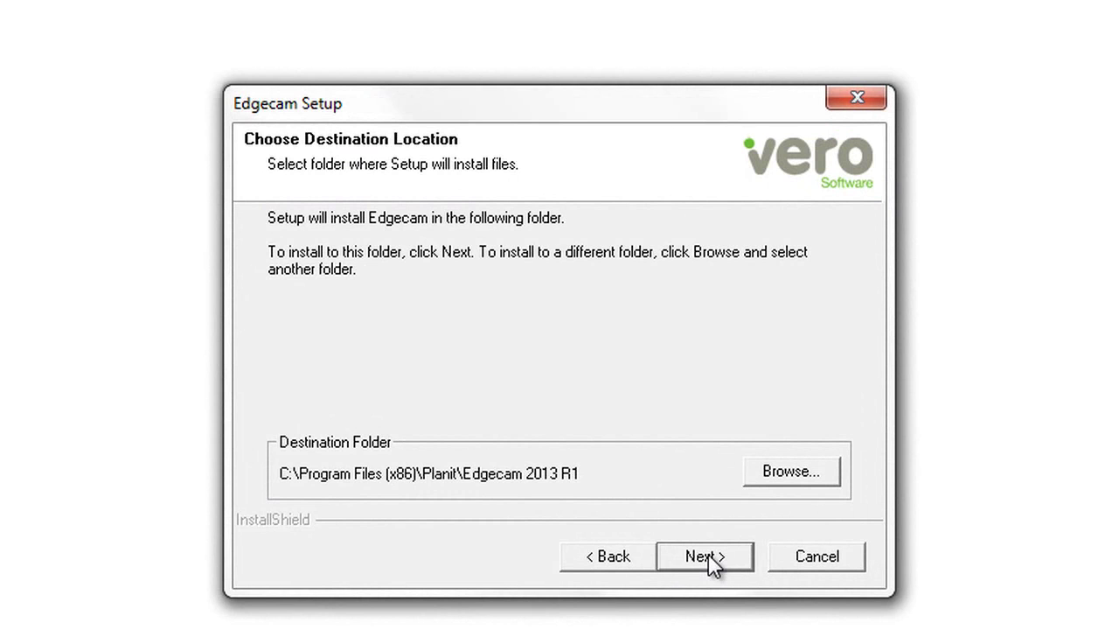
{"action": "left_click", "coordinate": [709, 555]}
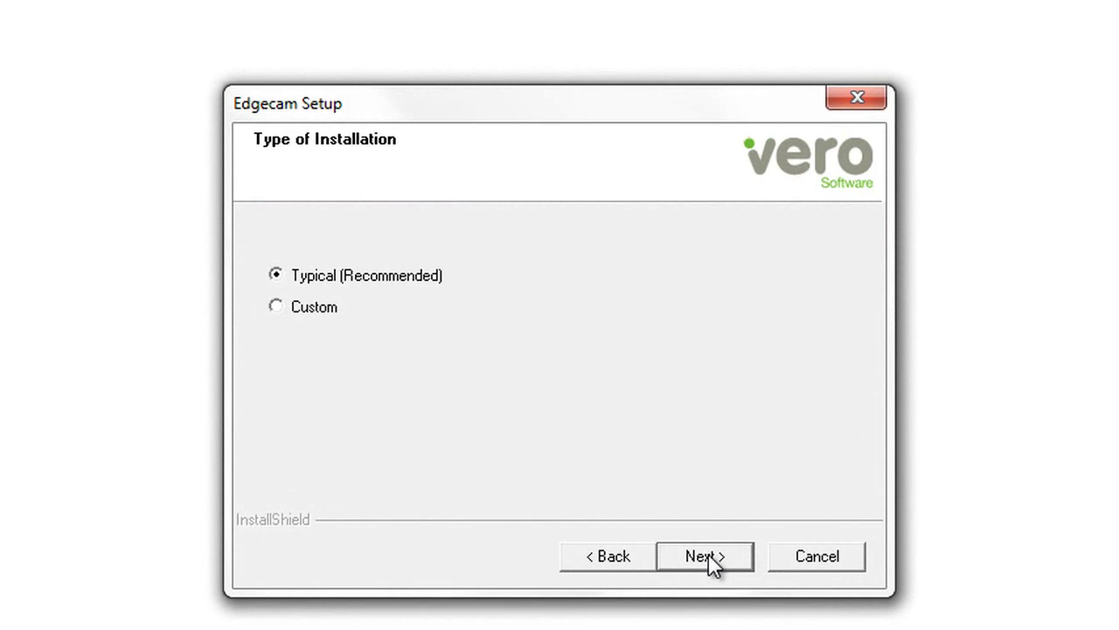
{"action": "left_click", "coordinate": [709, 554]}
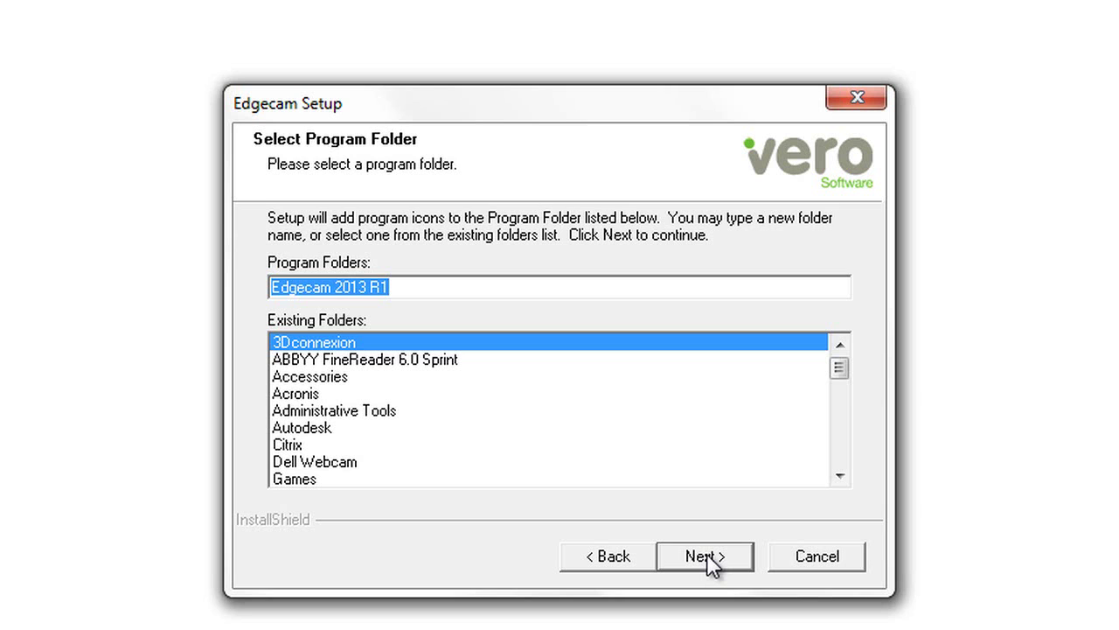
{"action": "left_click", "coordinate": [707, 557]}
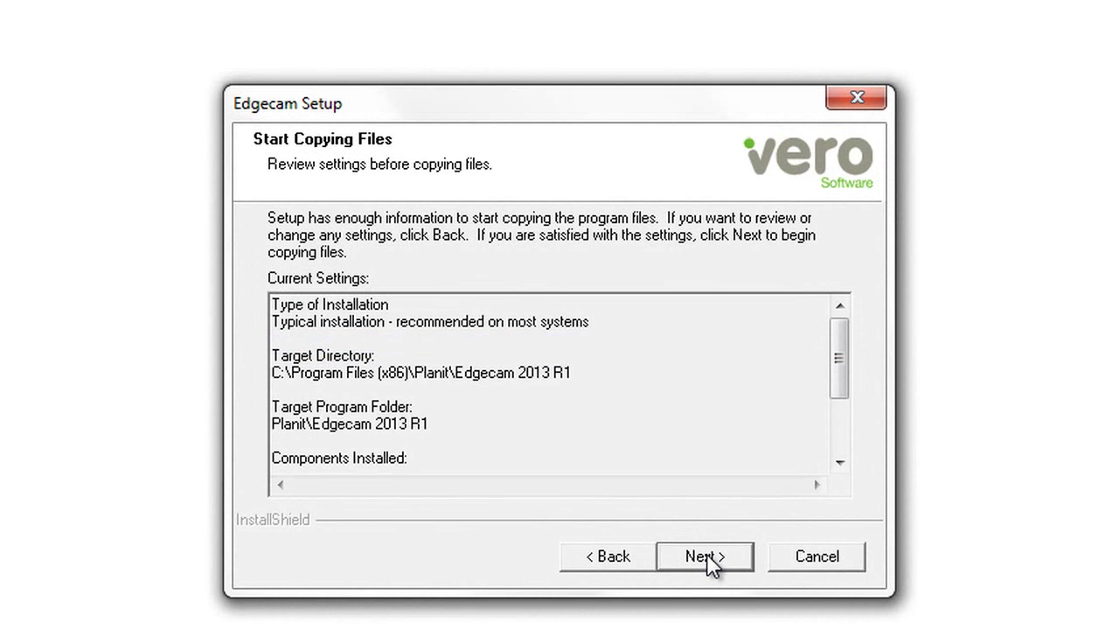
{"action": "left_click", "coordinate": [707, 557]}
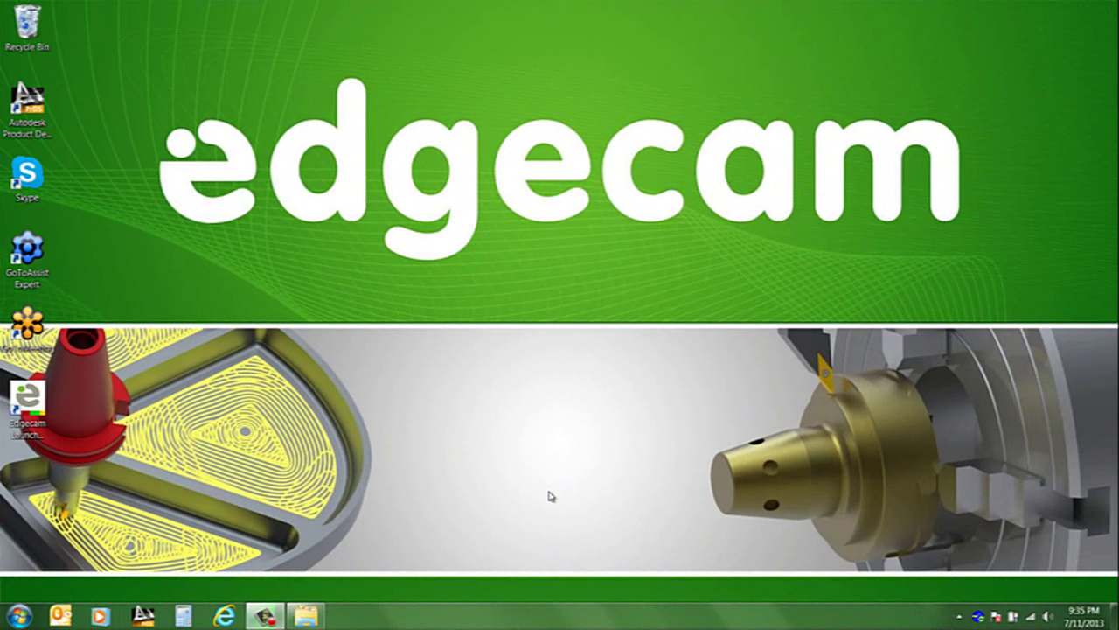
Browse the Edgecam installation folder and launch the Edgecam Launcher 2013 R2 shortcut
{"action": "left_click", "coordinate": [308, 619]}
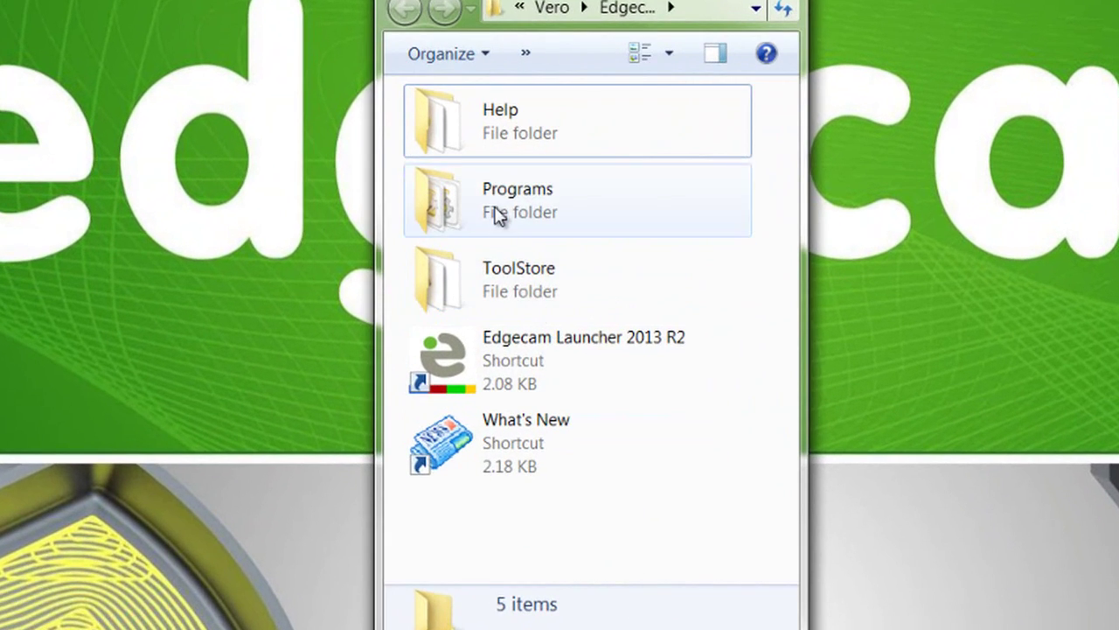
{"action": "double_click", "coordinate": [495, 216]}
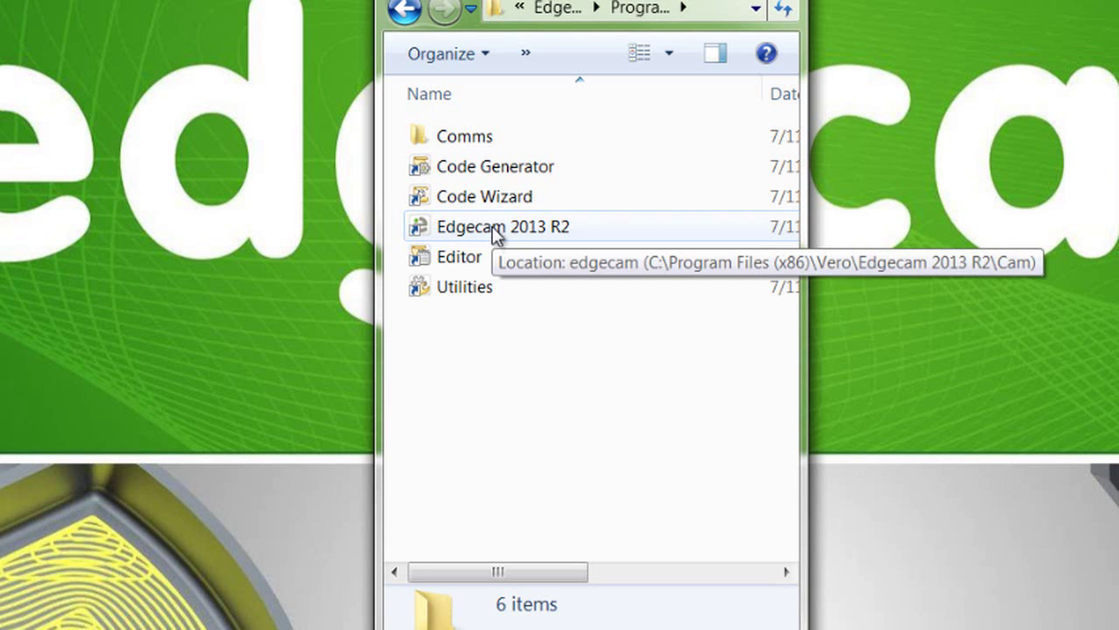
{"action": "left_click", "coordinate": [404, 10]}
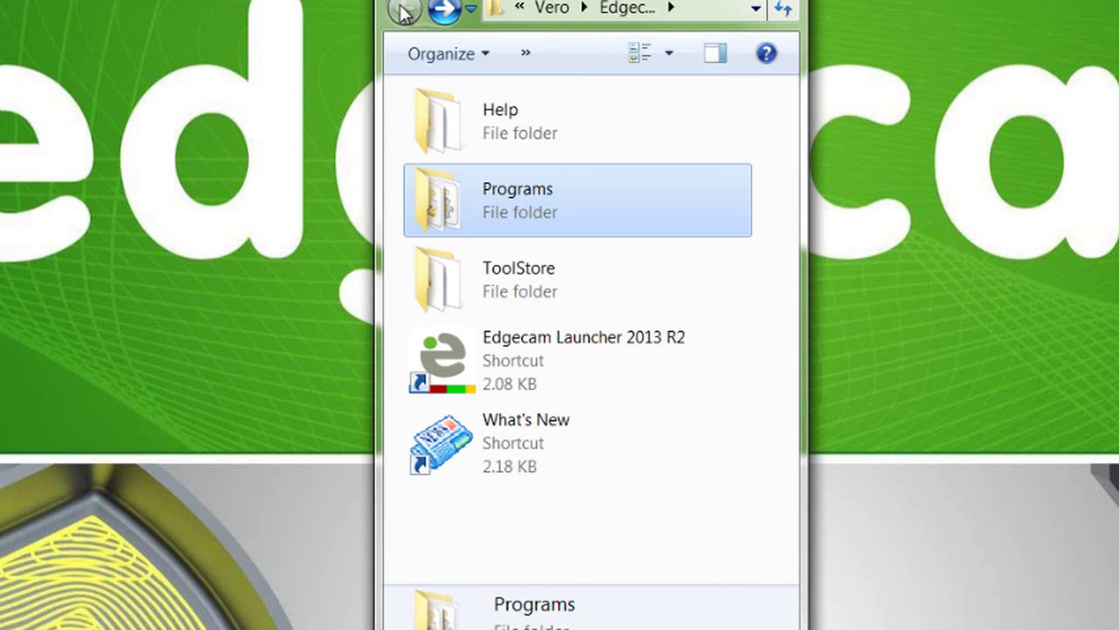
{"action": "double_click", "coordinate": [544, 349]}
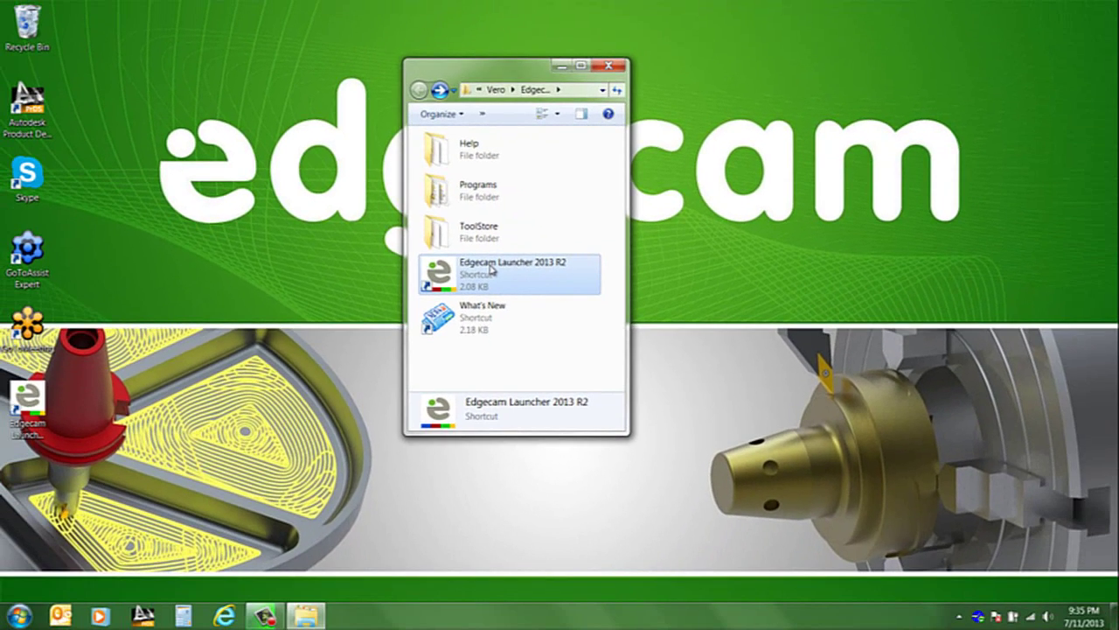
{"action": "double_click", "coordinate": [491, 268]}
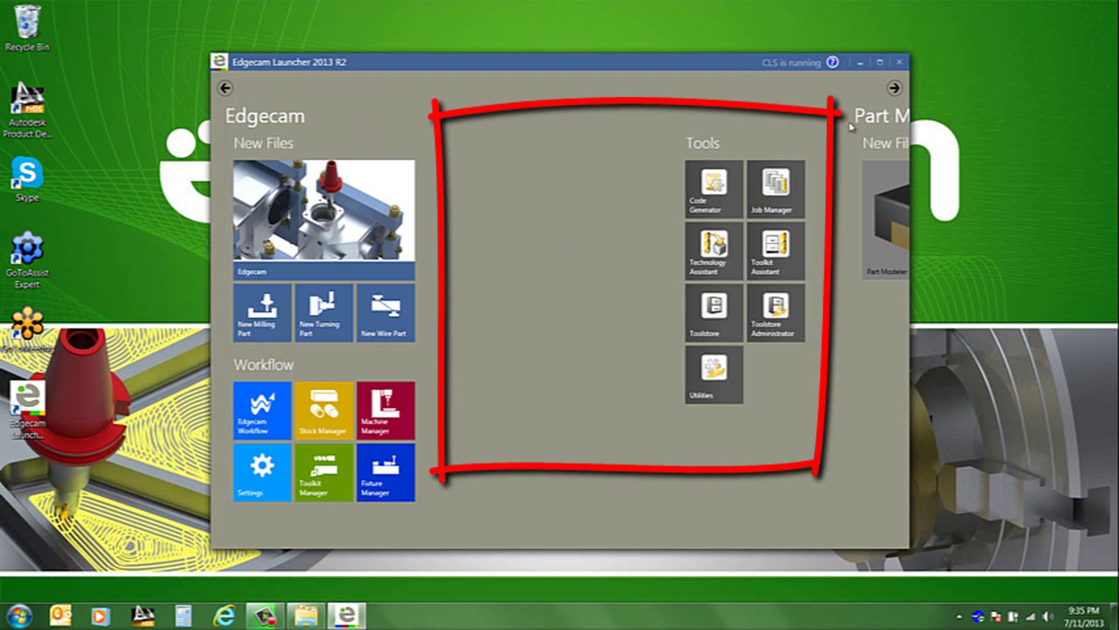
Page through the Part Modeler, Editor, Code Wizard and Comms Setup launcher pages, then start a New Milling Part
{"action": "left_click", "coordinate": [897, 89]}
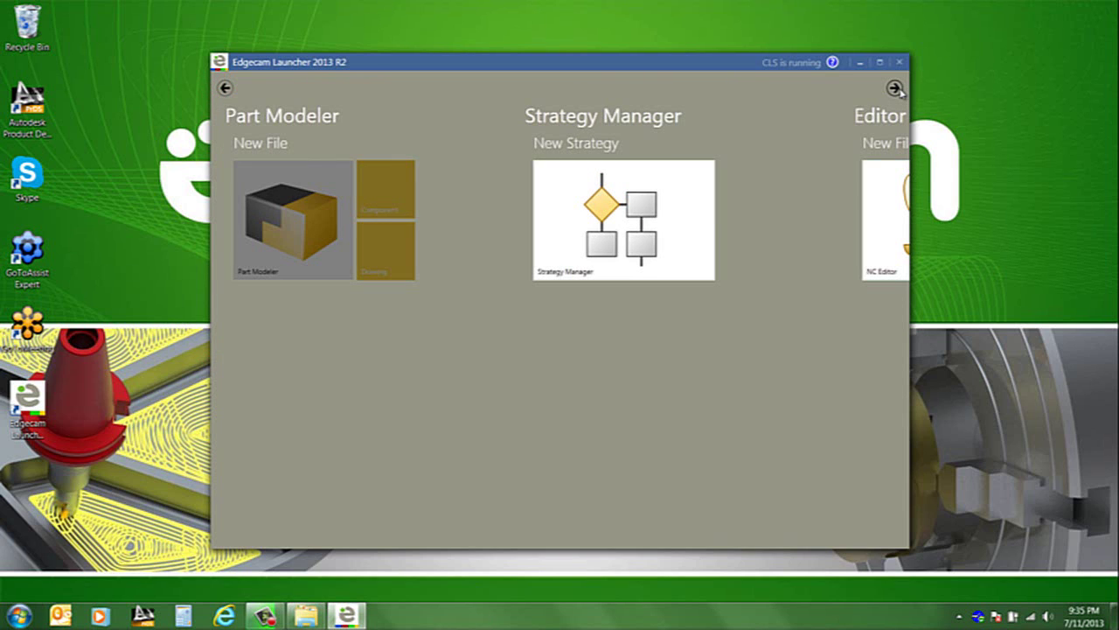
{"action": "left_click", "coordinate": [897, 88]}
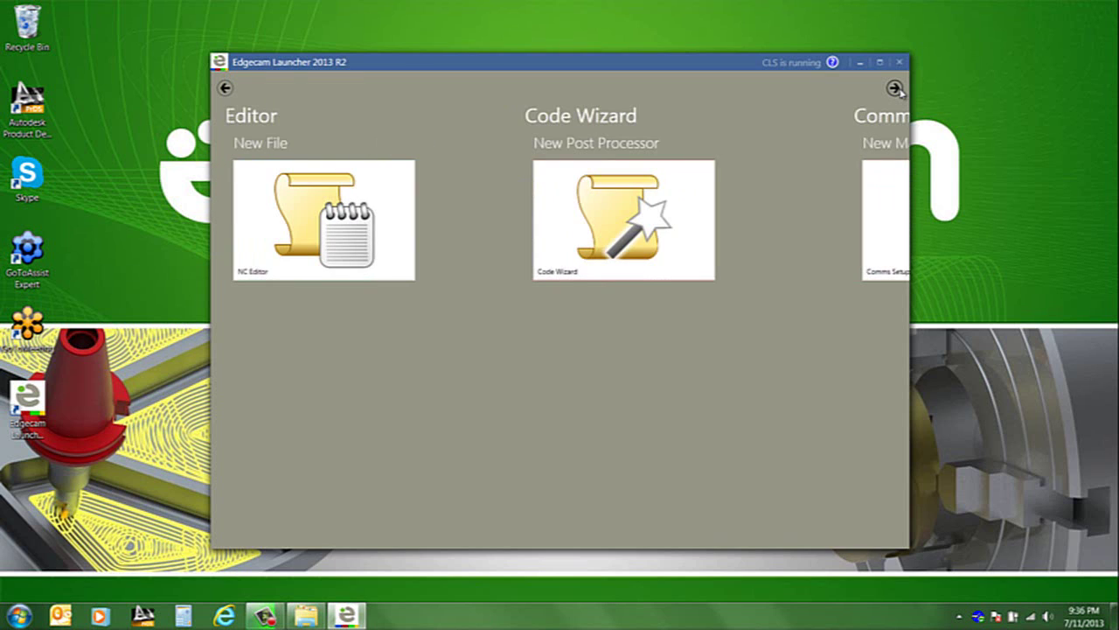
{"action": "left_click", "coordinate": [897, 89]}
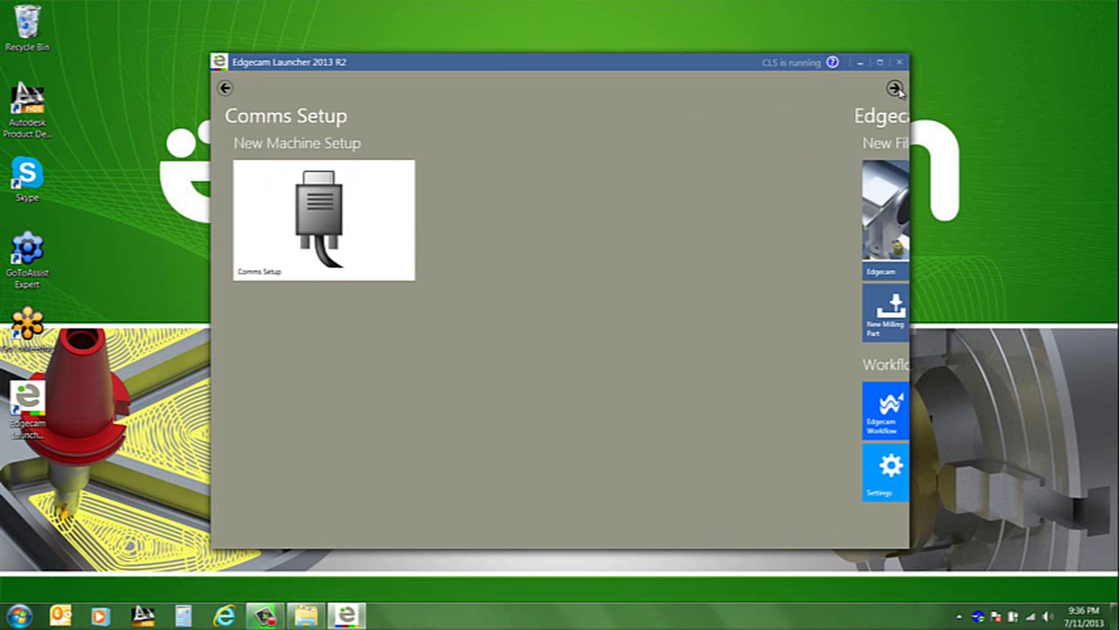
{"action": "left_click", "coordinate": [897, 88]}
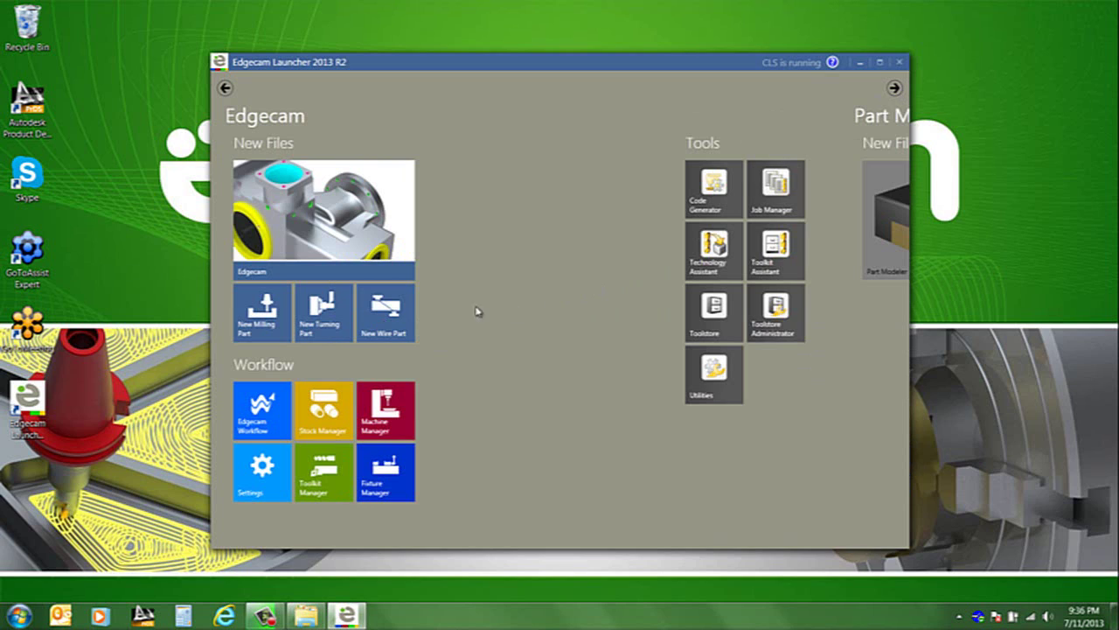
{"action": "left_click", "coordinate": [264, 304]}
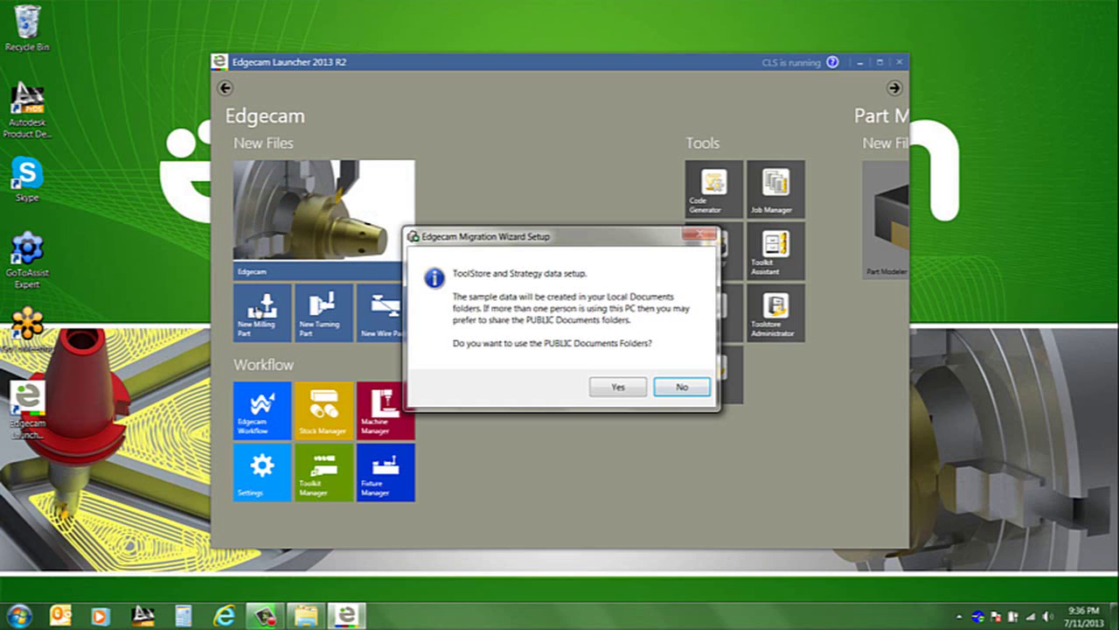
Keep sample data out of the PUBLIC Documents folders and agree to run the Migration Wizard
{"action": "left_click", "coordinate": [679, 386]}
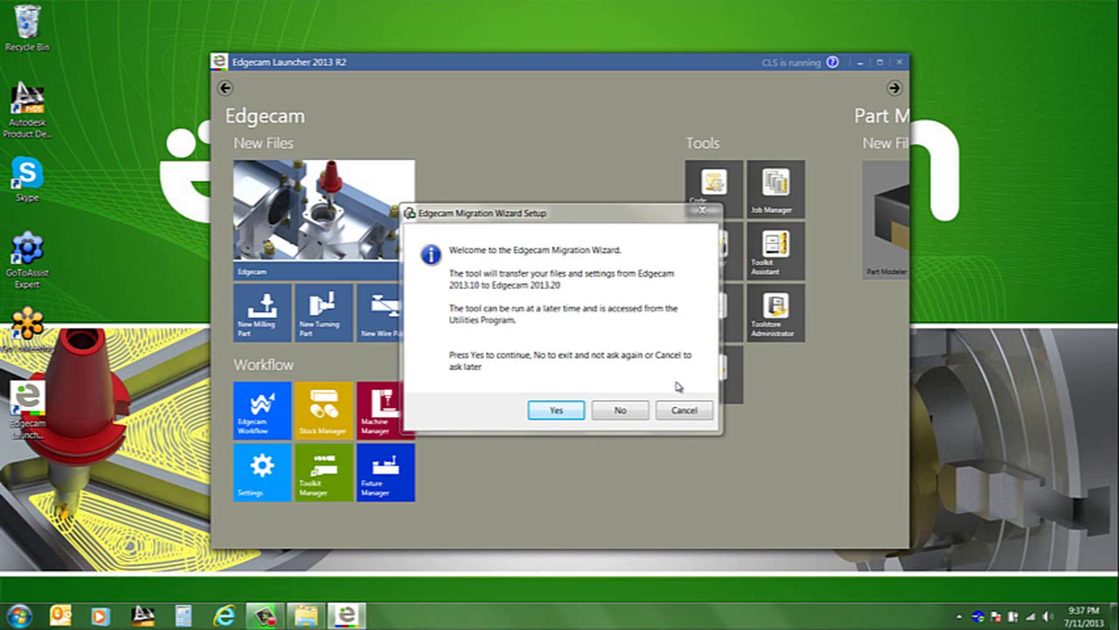
{"action": "left_click", "coordinate": [551, 413]}
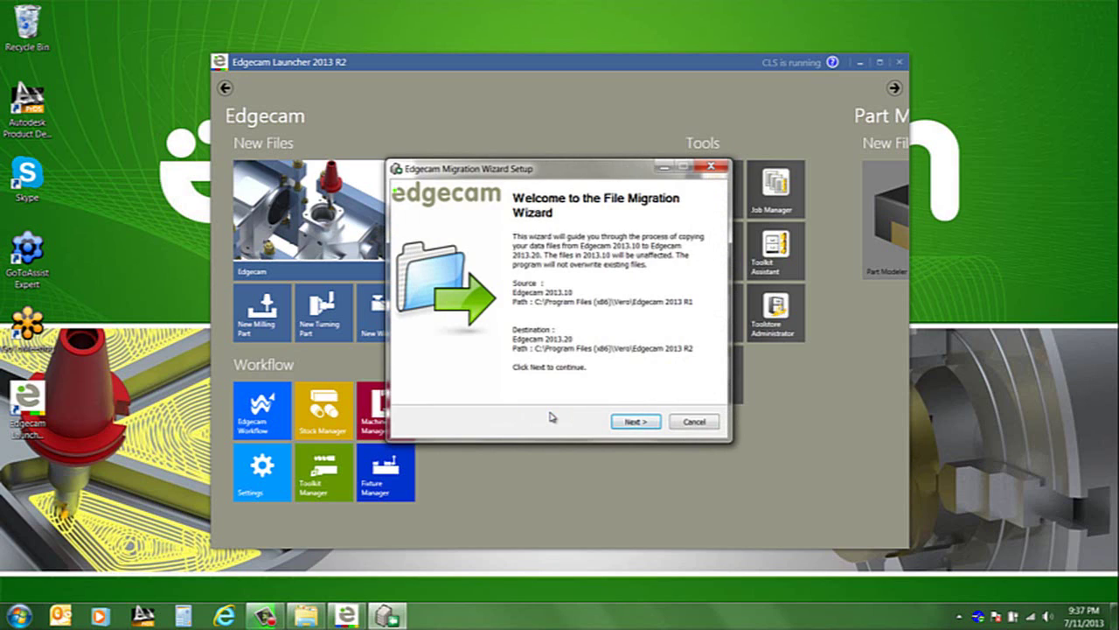
Copy the checked file types from Edgecam 2013.10 to 2013.20, then close the wizard
{"action": "left_click", "coordinate": [646, 425]}
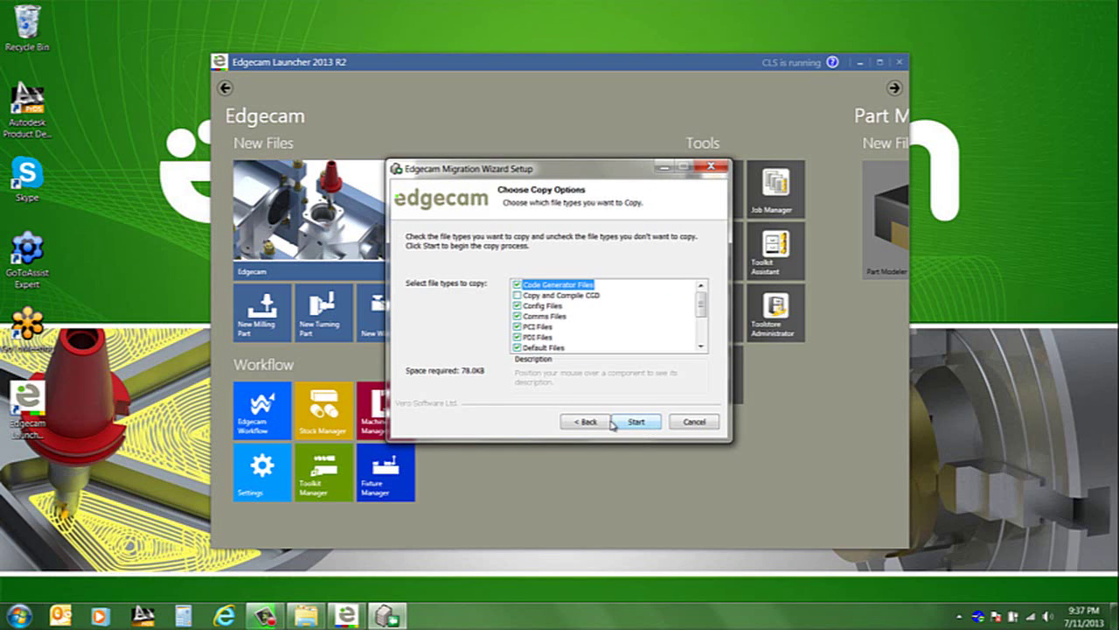
{"action": "left_click", "coordinate": [637, 424]}
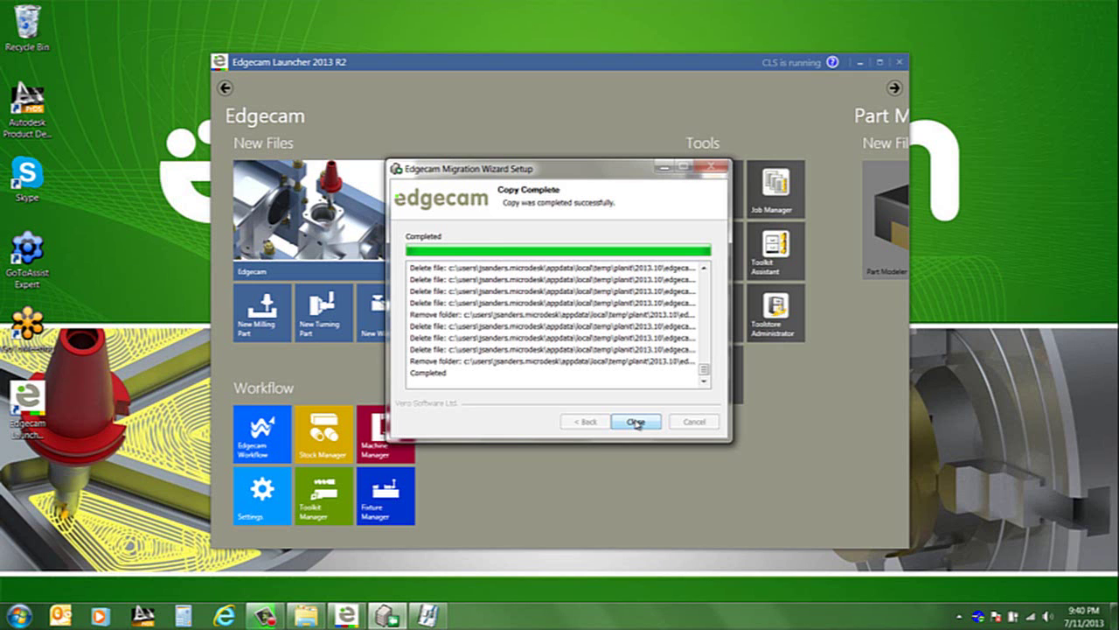
{"action": "left_click", "coordinate": [636, 422]}
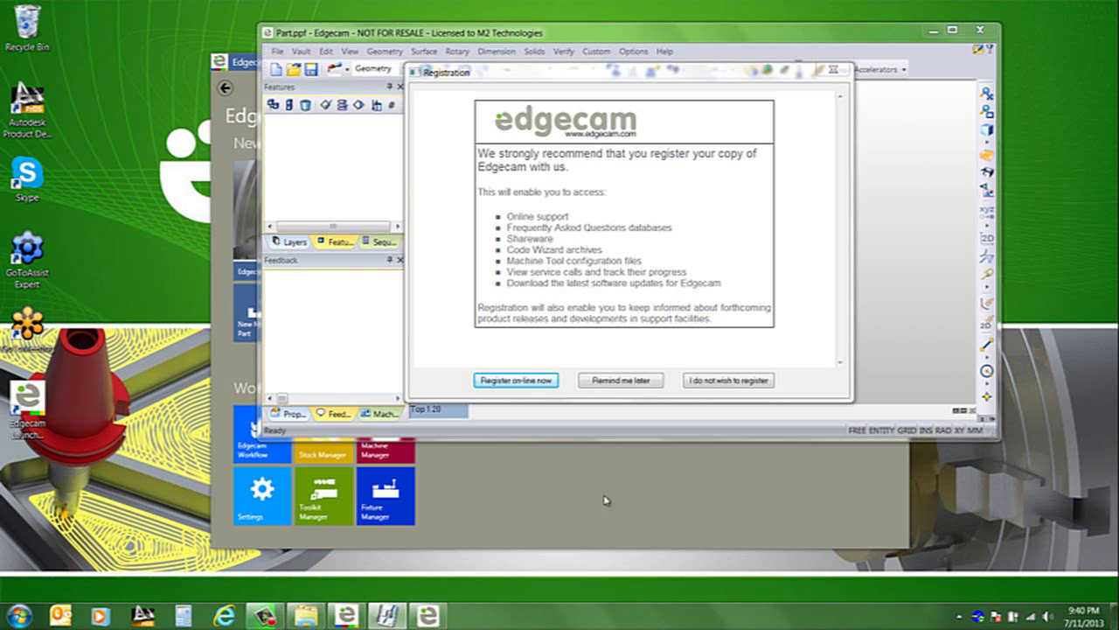
Choose Remind me later for registration and maximize the Edgecam window
{"action": "left_click", "coordinate": [613, 383]}
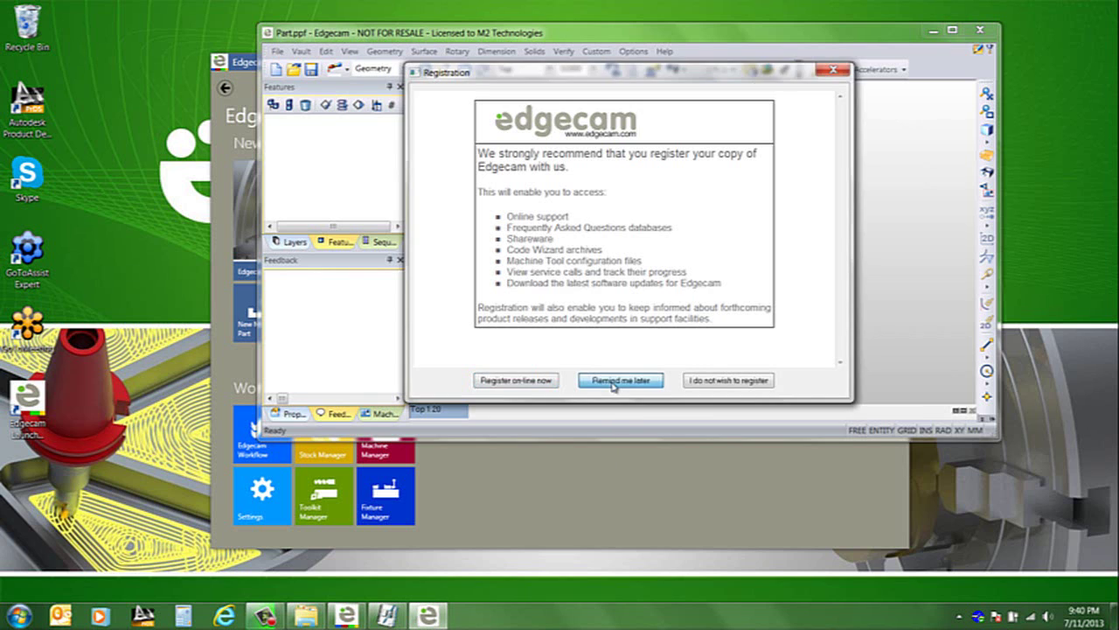
{"action": "left_click", "coordinate": [952, 32]}
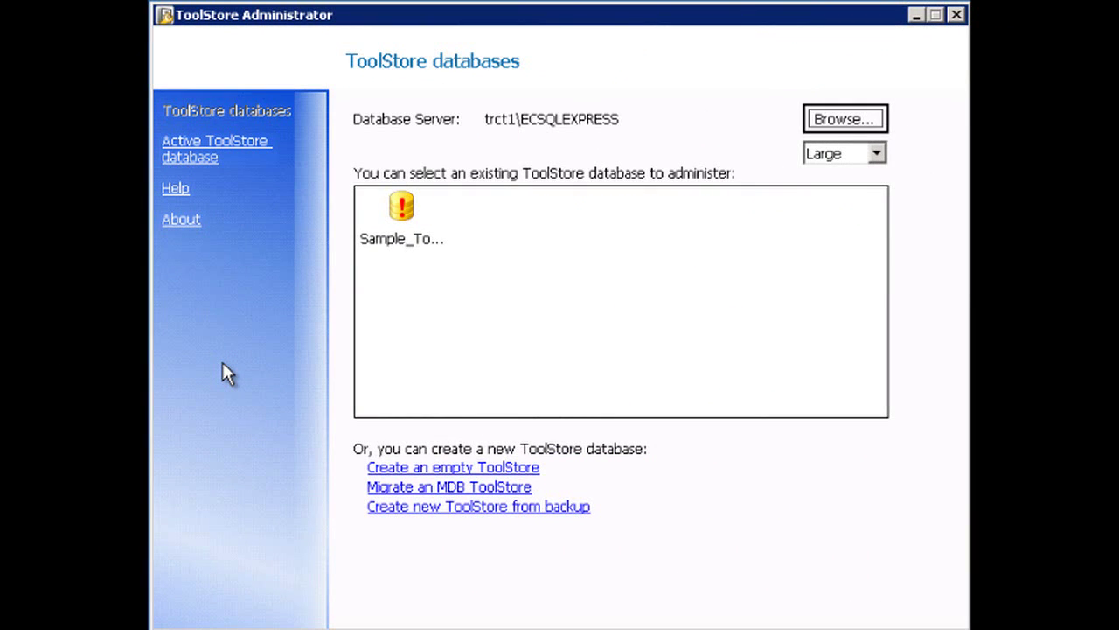
Upgrade Sample_Toolstore_2013R1 into a new database named Sample_Toolstore_2013R2 and make that one active
{"action": "double_click", "coordinate": [403, 215]}
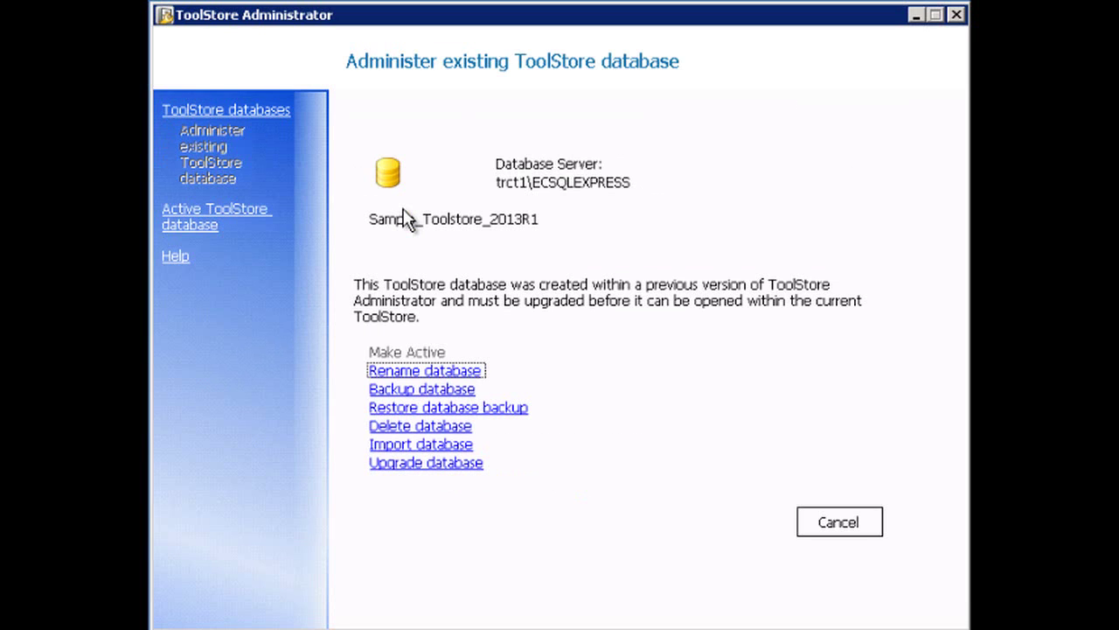
{"action": "left_click", "coordinate": [421, 463]}
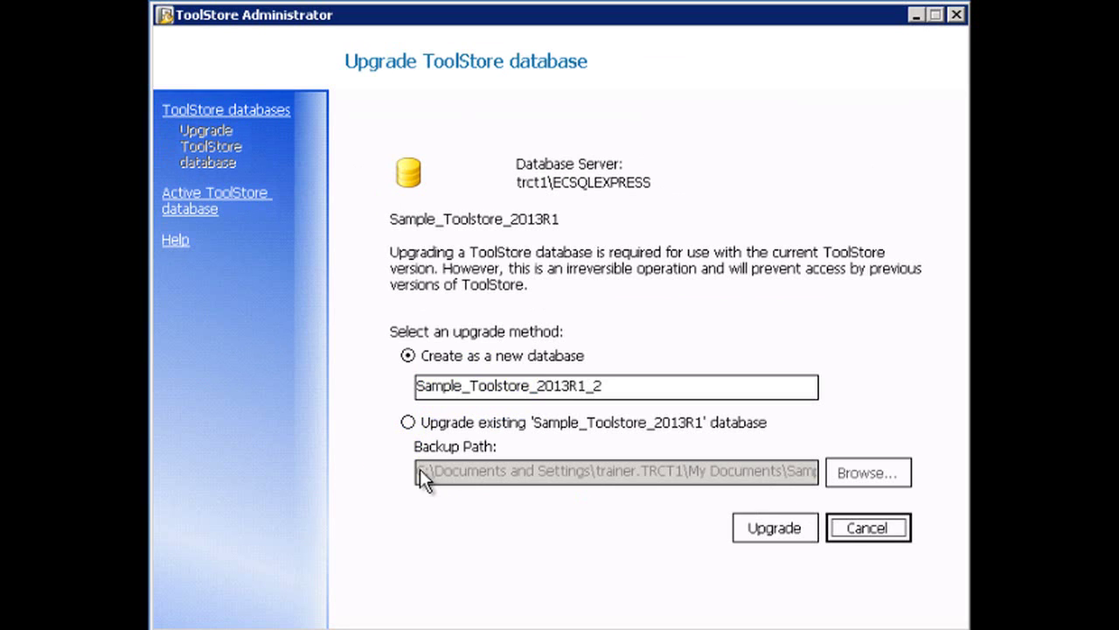
{"action": "left_click", "coordinate": [581, 385]}
{"action": "key", "text": "Delete"}
{"action": "key", "text": "Delete"}
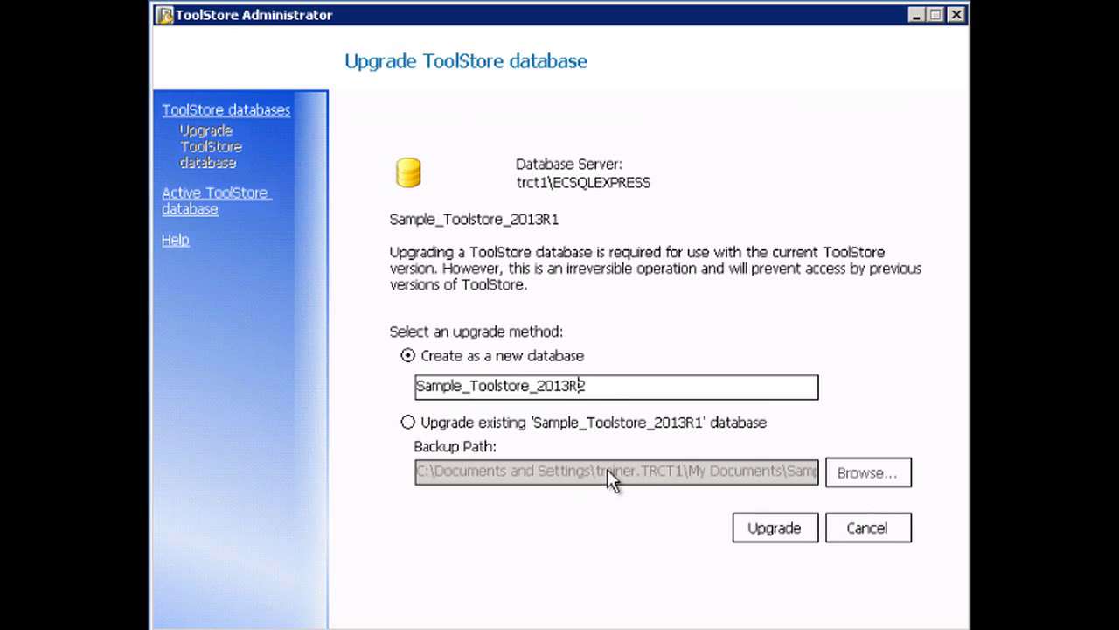
{"action": "left_click", "coordinate": [796, 528]}
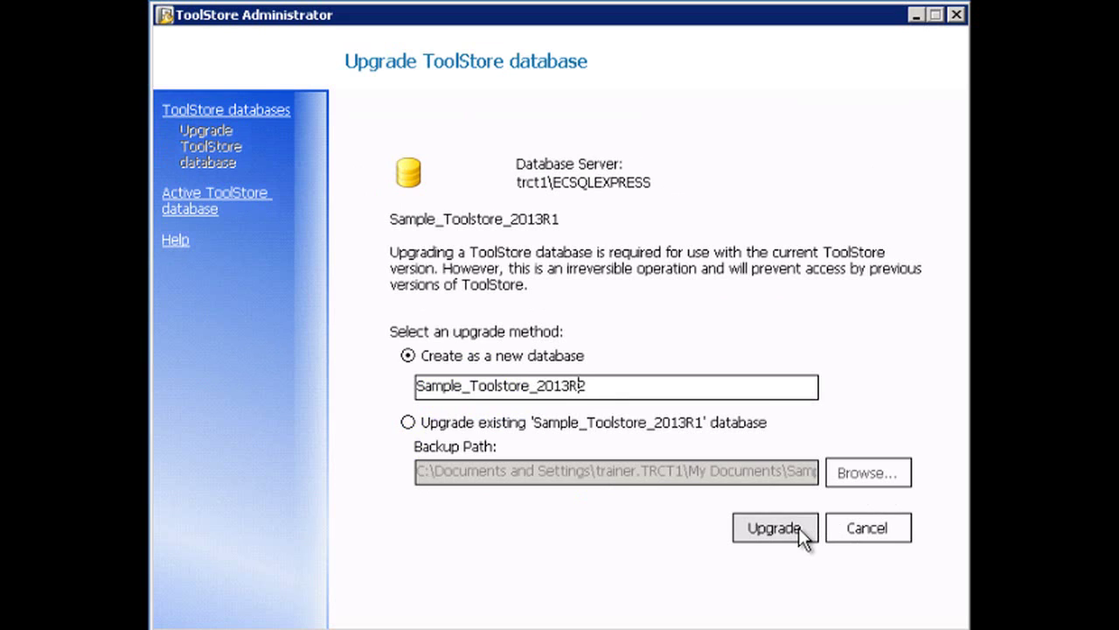
{"action": "left_click", "coordinate": [799, 528]}
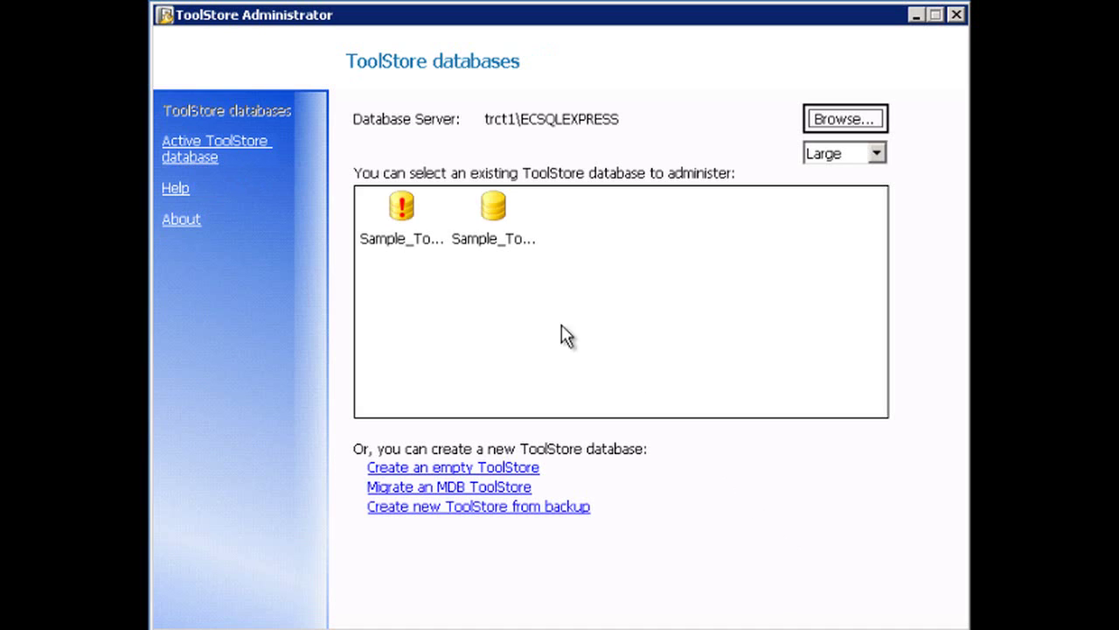
{"action": "left_click", "coordinate": [494, 208]}
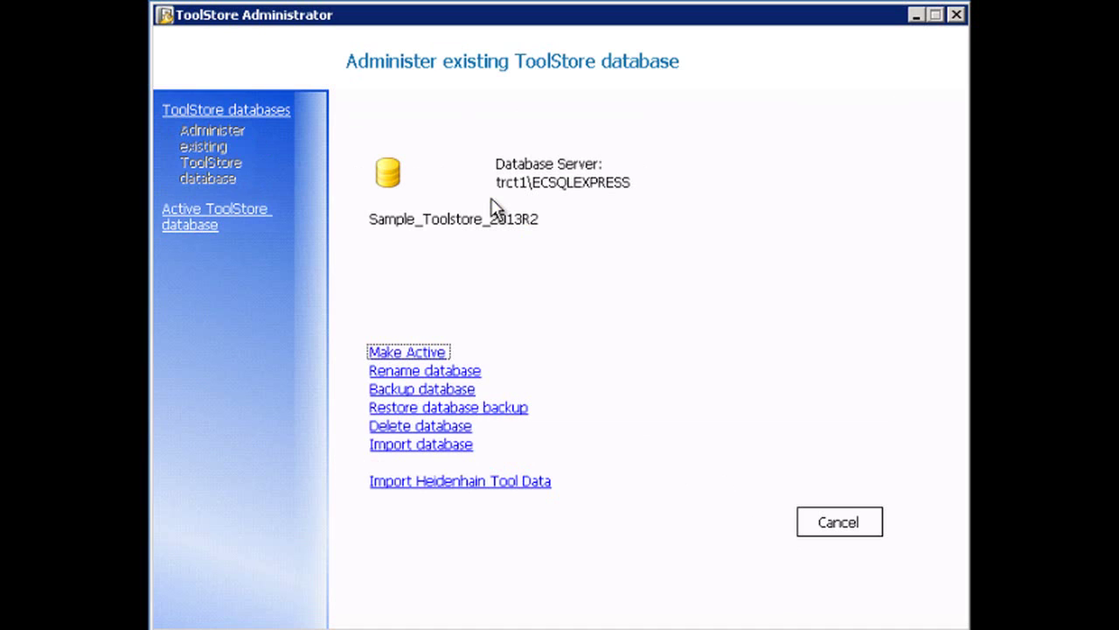
{"action": "left_click", "coordinate": [414, 357]}
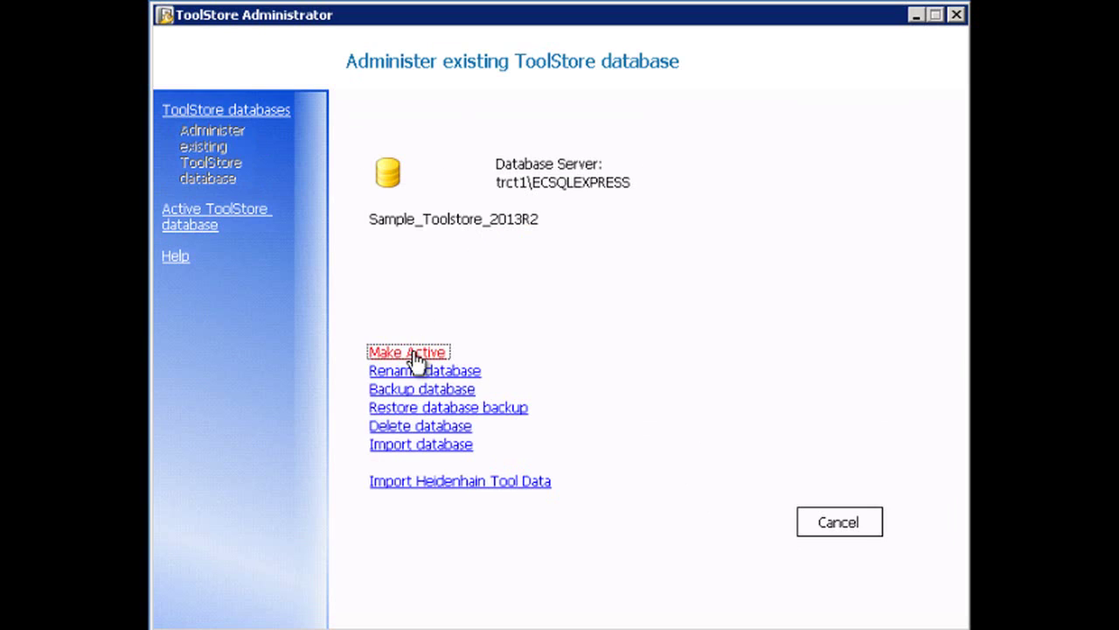